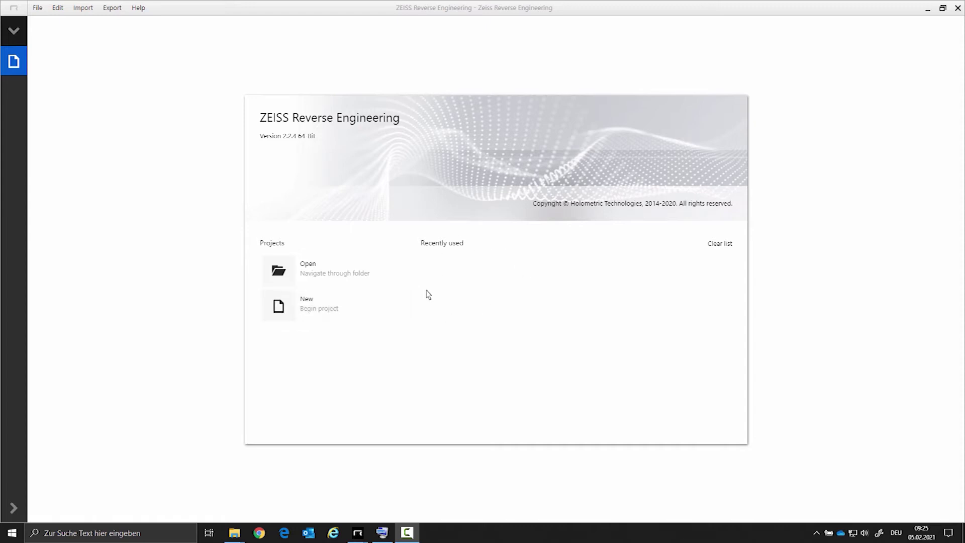
# Step: Open the existing session file CadCube_en.zre
pyautogui.click(297, 276)
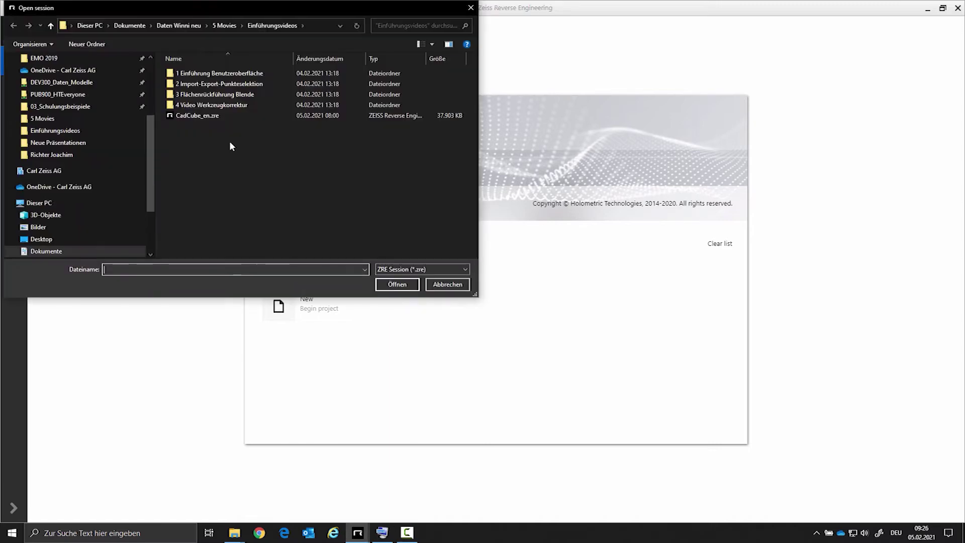
pyautogui.click(206, 116)
pyautogui.click(415, 283)
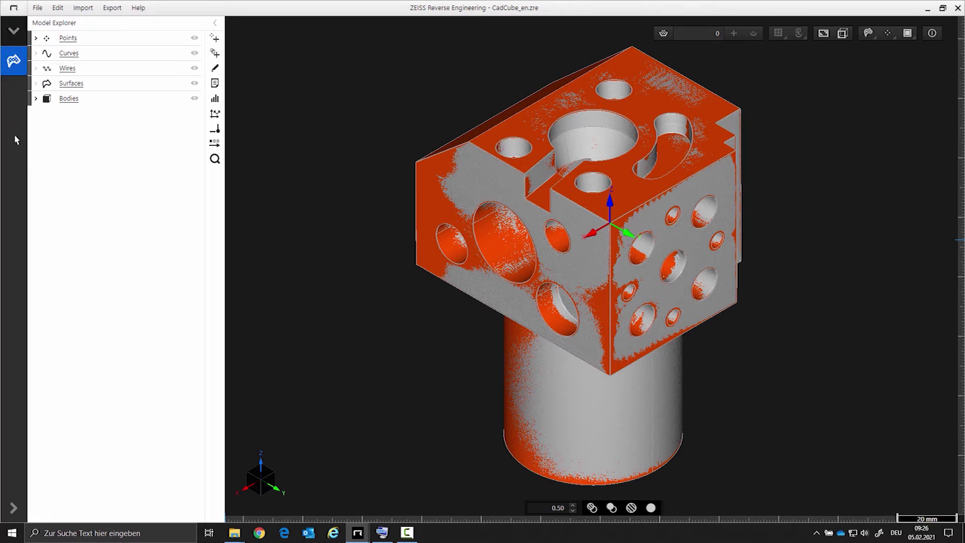
pyautogui.click(13, 31)
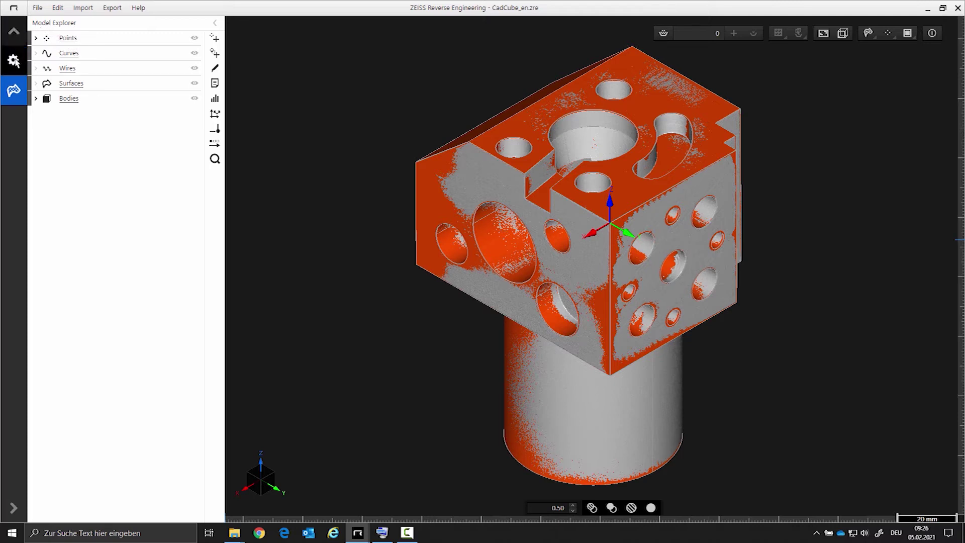
pyautogui.click(13, 31)
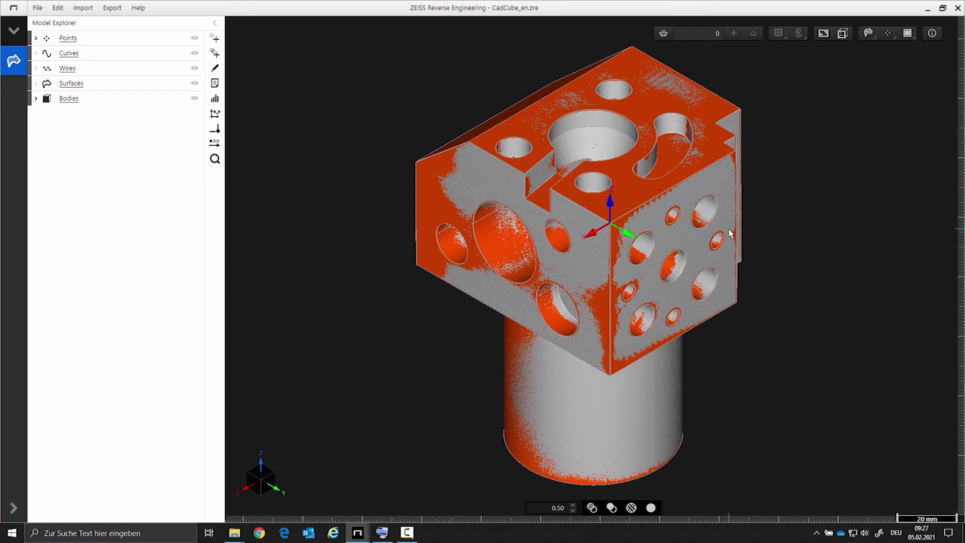
# Step: Examine the cube model from several angles, including opposite side views along the X axis
pyautogui.moveTo(730, 234)
pyautogui.mouseDown(button='right')
pyautogui.moveTo(541, 234)
pyautogui.moveTo(746, 226)
pyautogui.mouseUp(button='right')
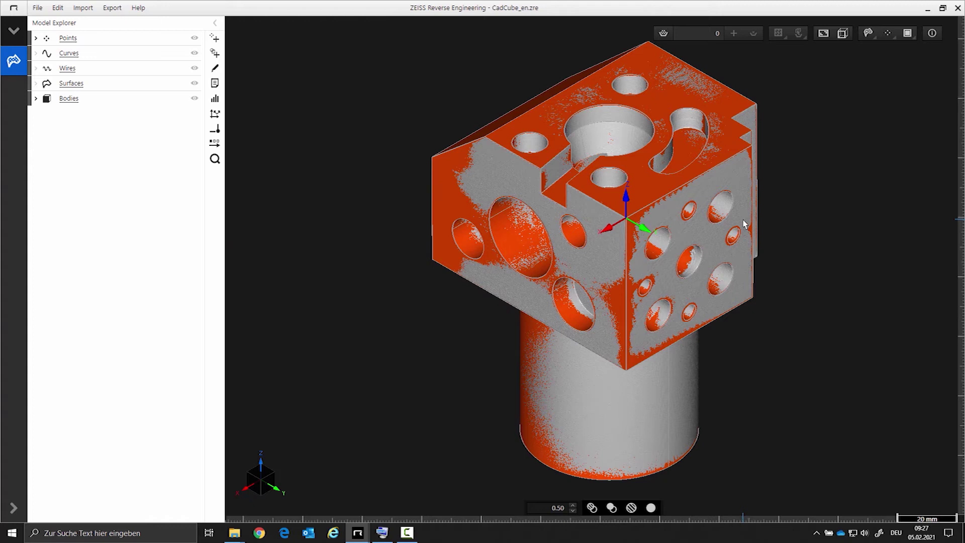
pyautogui.moveTo(744, 224); pyautogui.dragTo(661, 243)
pyautogui.scroll(3, 661, 244)
pyautogui.scroll(-4, 662, 246)
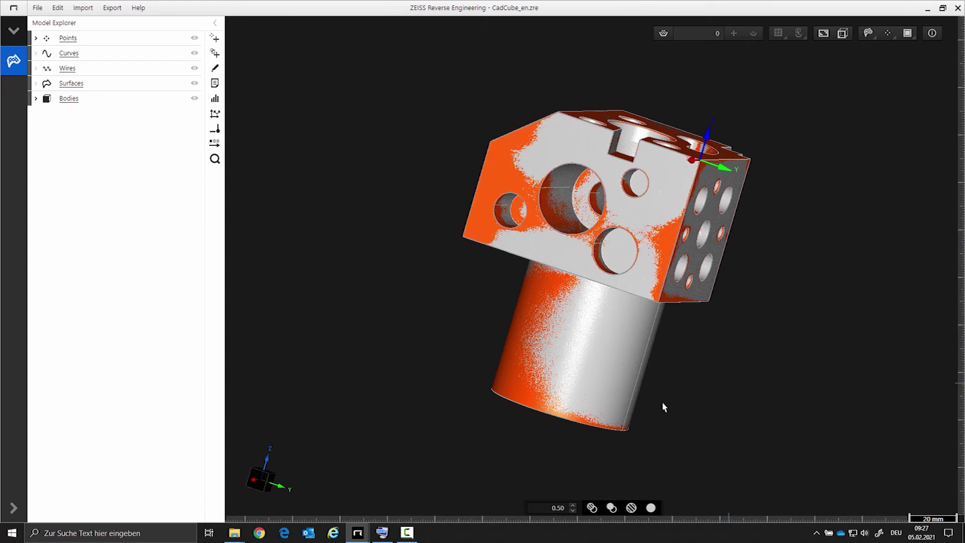
pyautogui.click(258, 483)
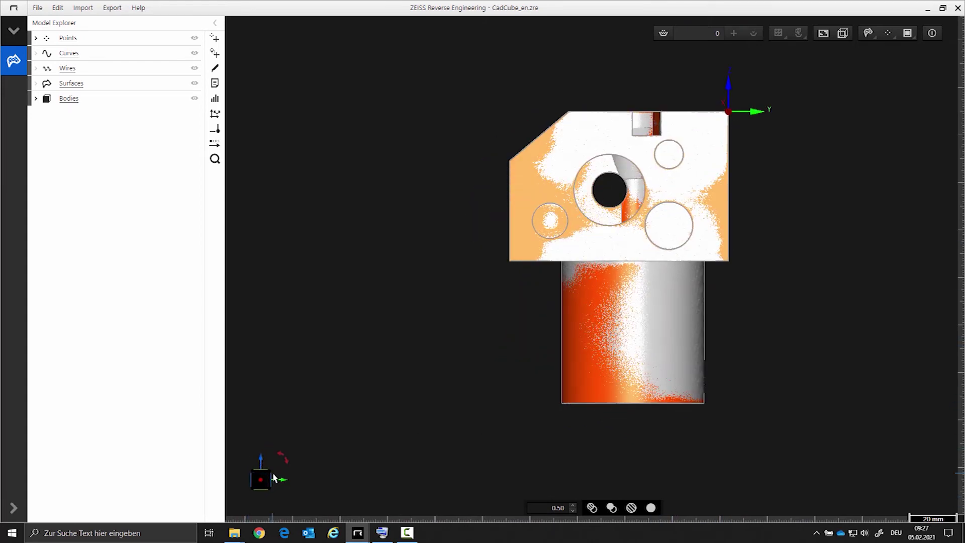
pyautogui.click(271, 480)
pyautogui.click(274, 481)
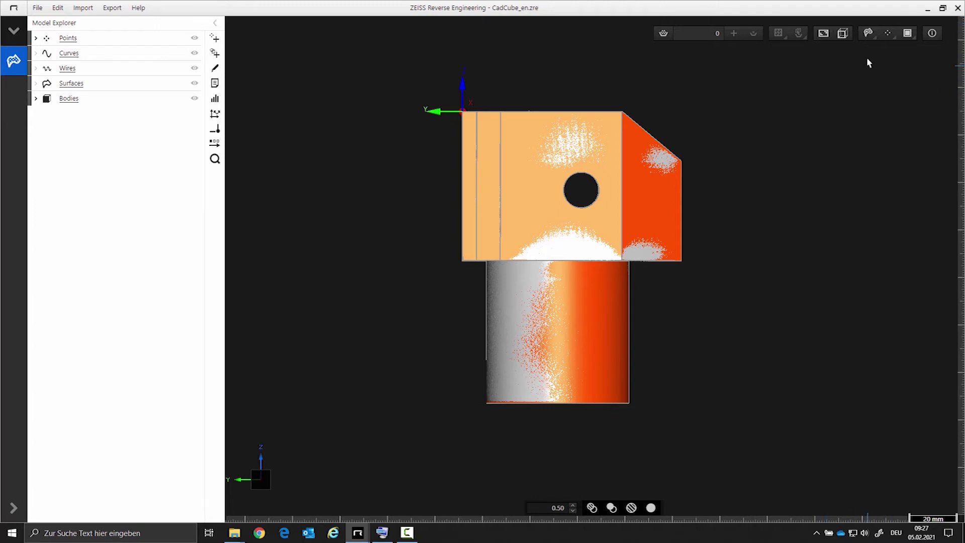
# Step: Examine the display options for surfaces, edges, point size and information, toggling the edges off and back on
pyautogui.click(871, 33)
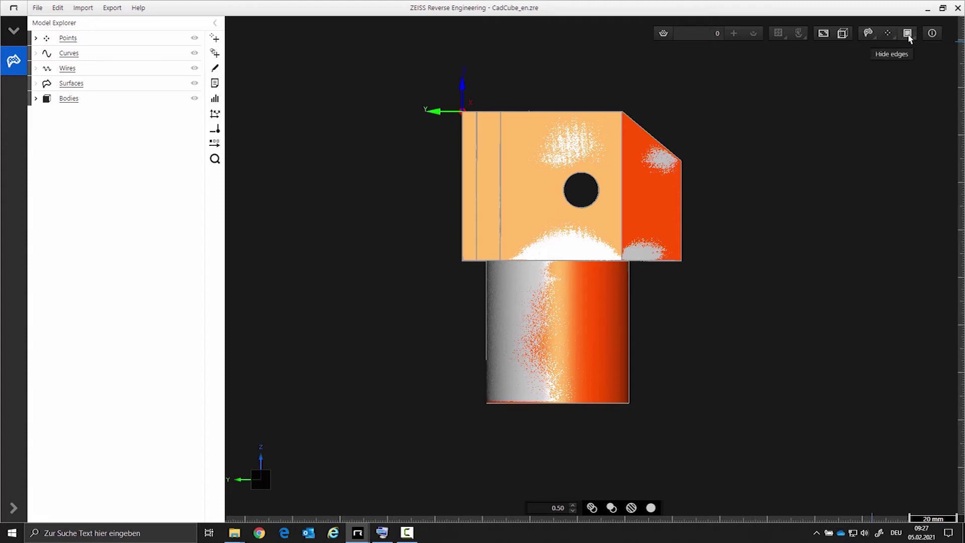
pyautogui.click(909, 35)
pyautogui.click(908, 34)
pyautogui.click(888, 34)
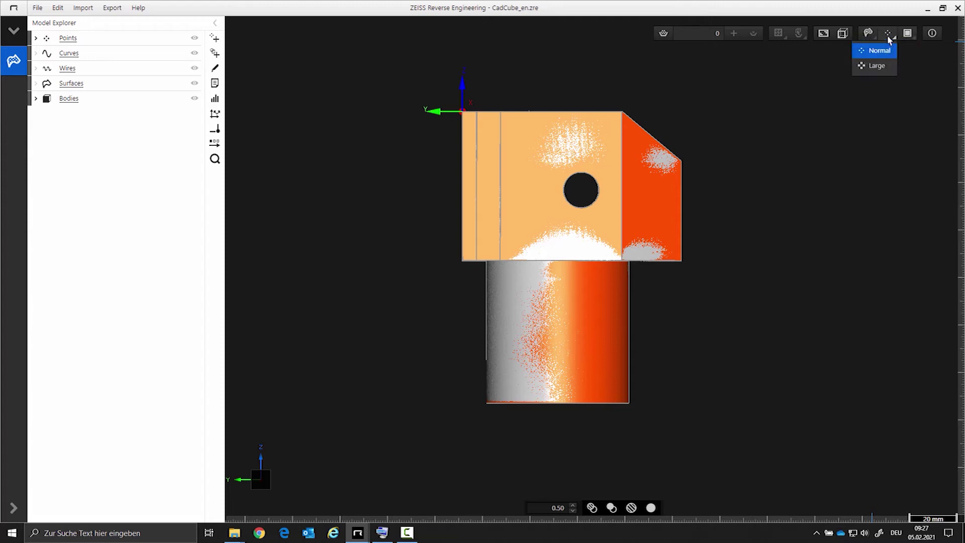
pyautogui.click(888, 36)
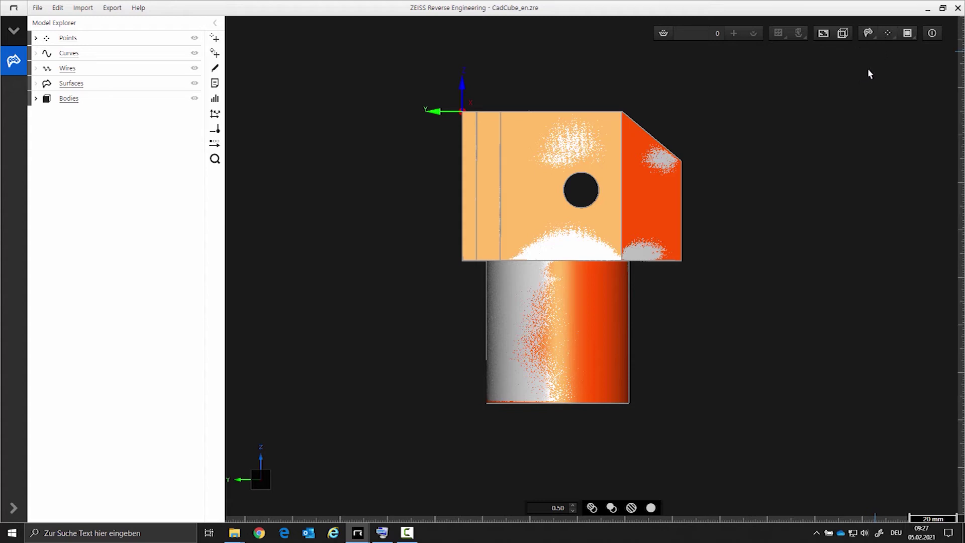
pyautogui.click(932, 34)
pyautogui.click(932, 34)
# Step: Set the numeric value next to the viewport's selection controls to 0.25
pyautogui.click(574, 505)
pyautogui.click(574, 510)
pyautogui.click(573, 510)
pyautogui.moveTo(505, 442); pyautogui.dragTo(543, 441, button='middle')
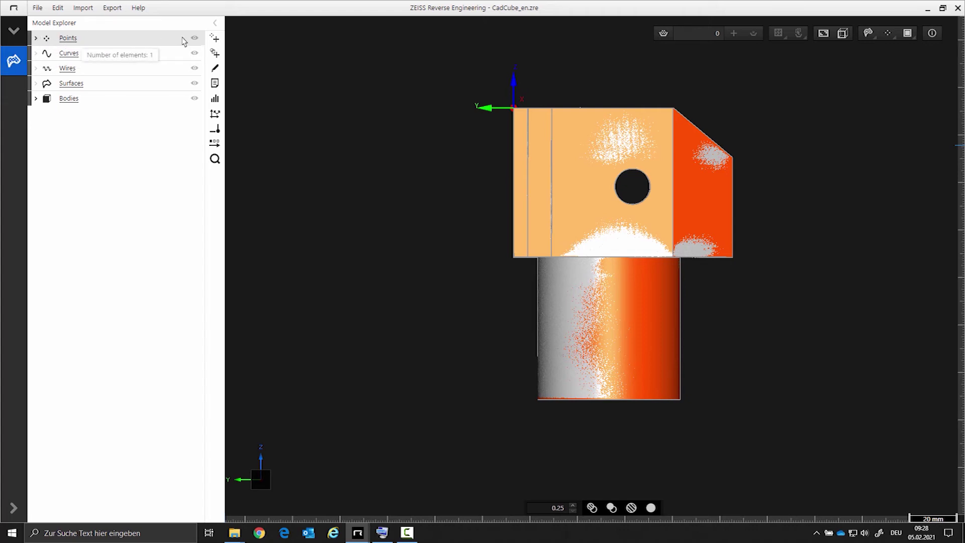
# Step: Hide the Points group and show it again, and expand the Points and Bodies groups in the model tree
pyautogui.click(194, 38)
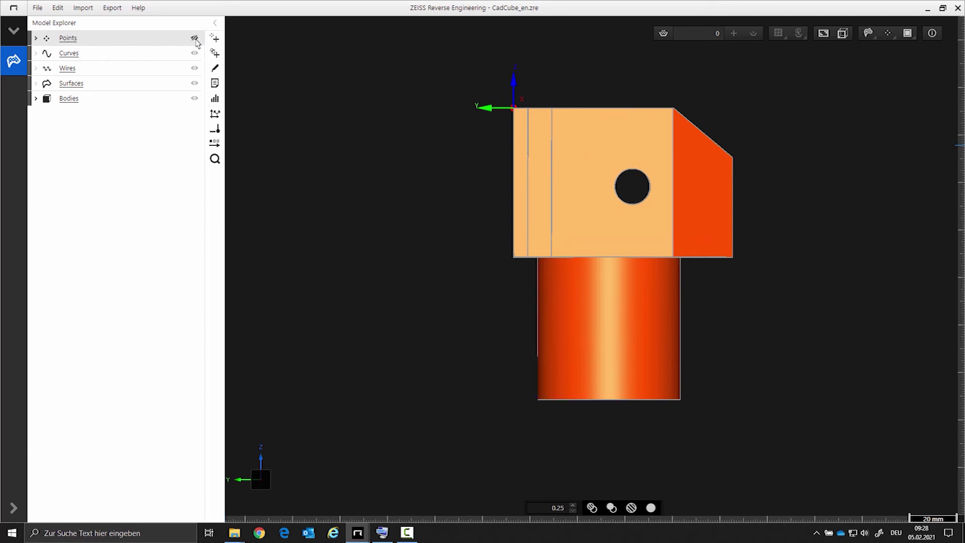
pyautogui.click(194, 38)
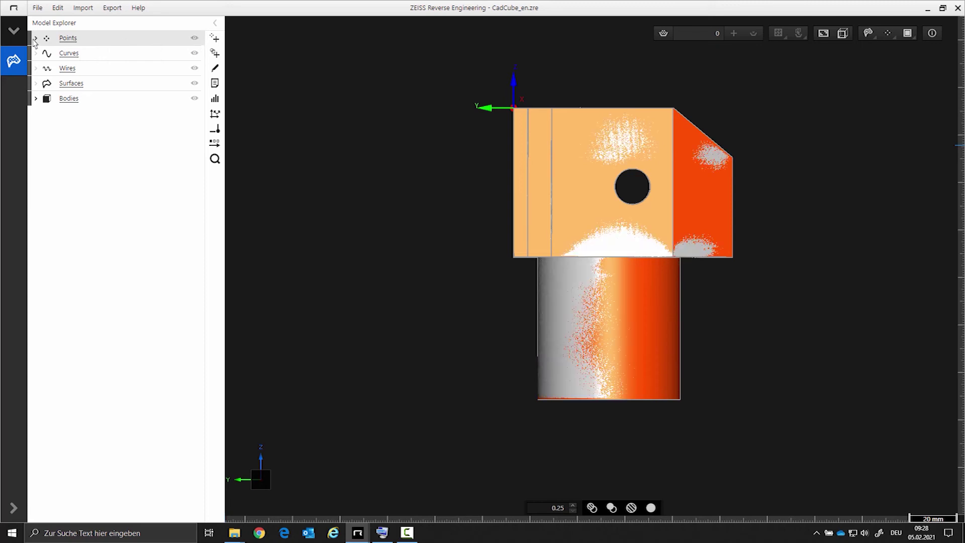
pyautogui.click(35, 38)
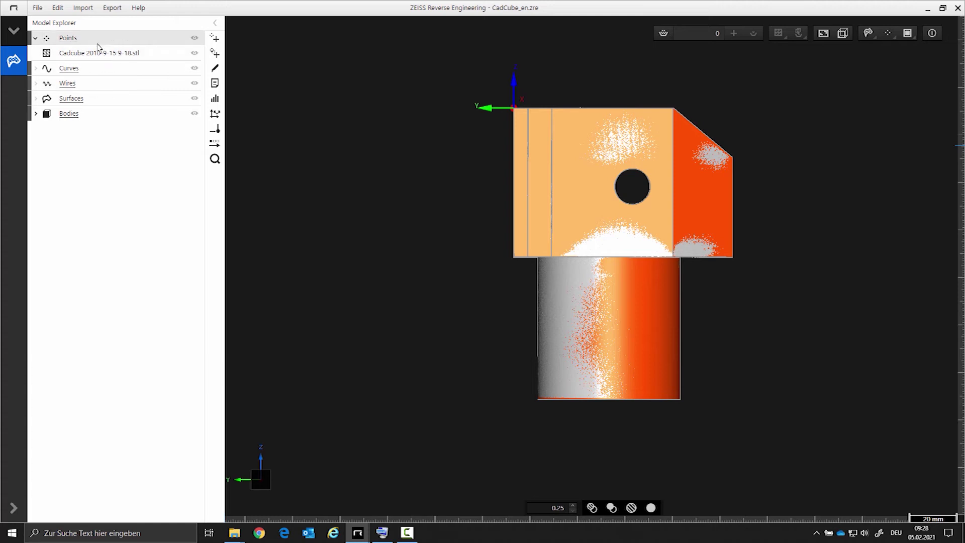
pyautogui.click(35, 114)
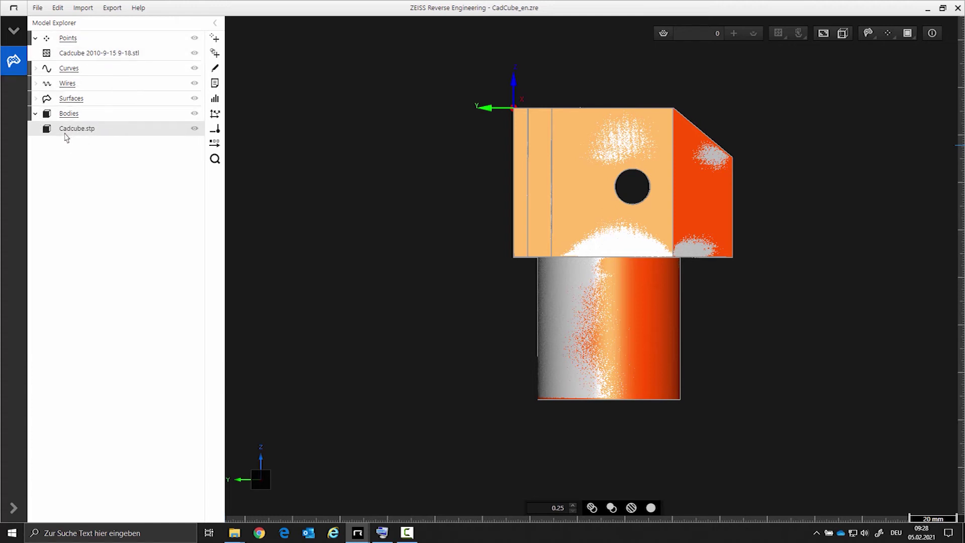
# Step: Rename the mesh Cadcube 2010-9-15 9-18.stl in the Points group as 1
pyautogui.moveTo(125, 56)
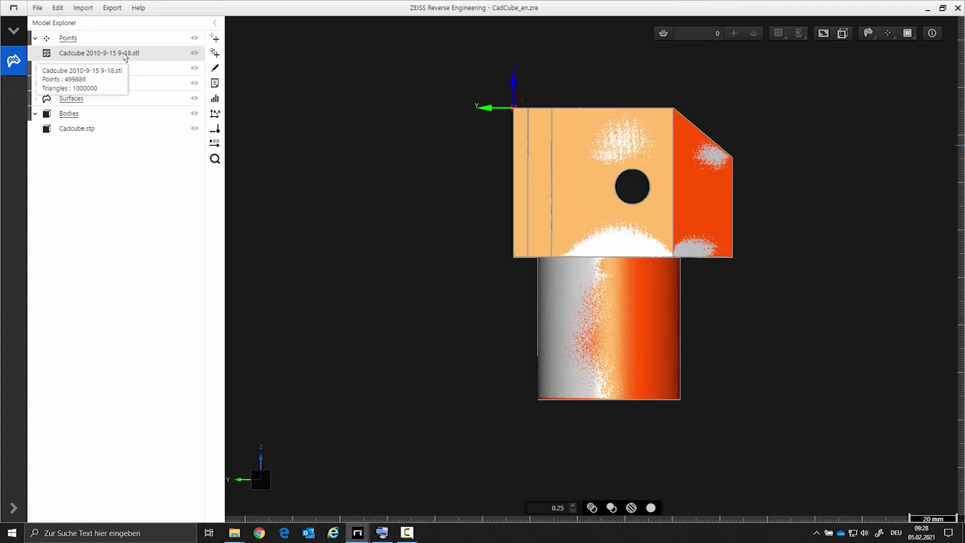
pyautogui.doubleClick(125, 53)
pyautogui.write('1')
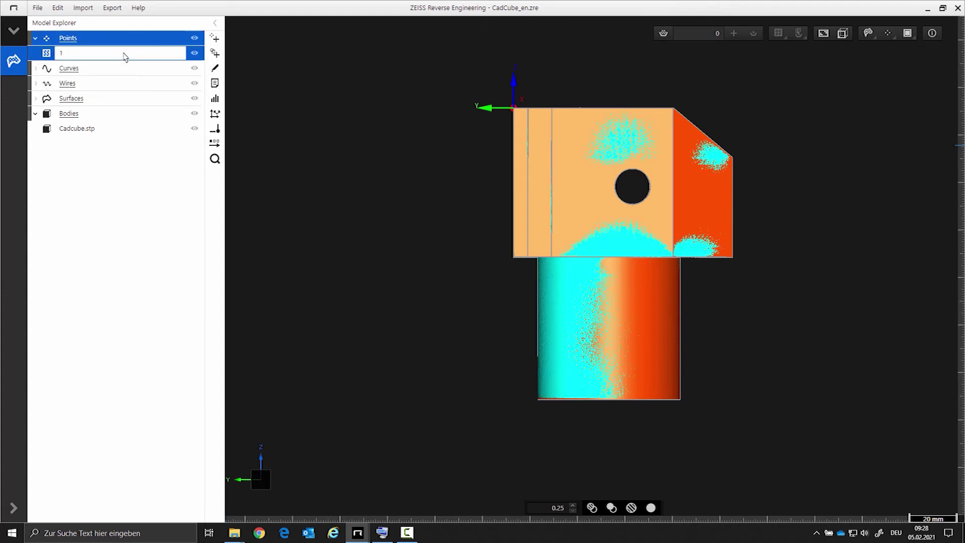
pyautogui.press('Return')
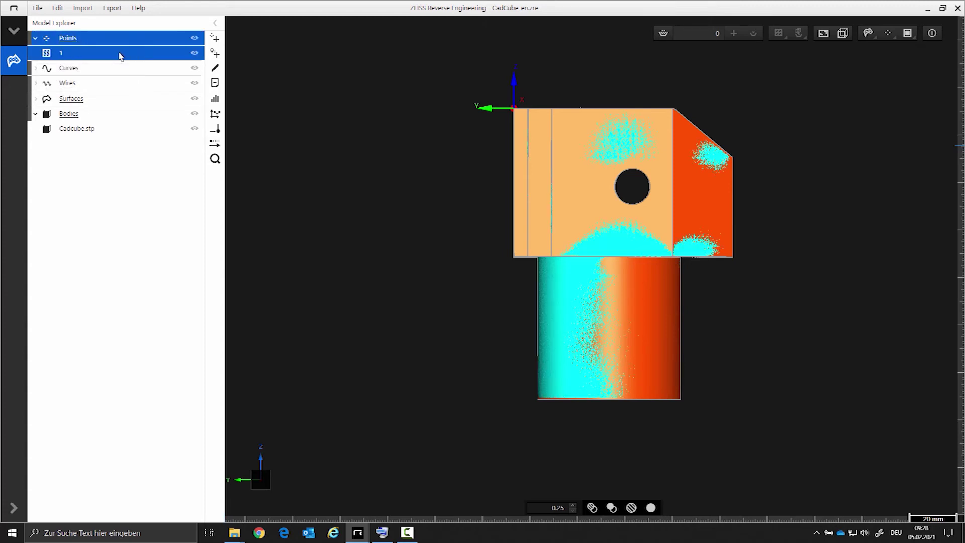
pyautogui.rightClick(119, 55)
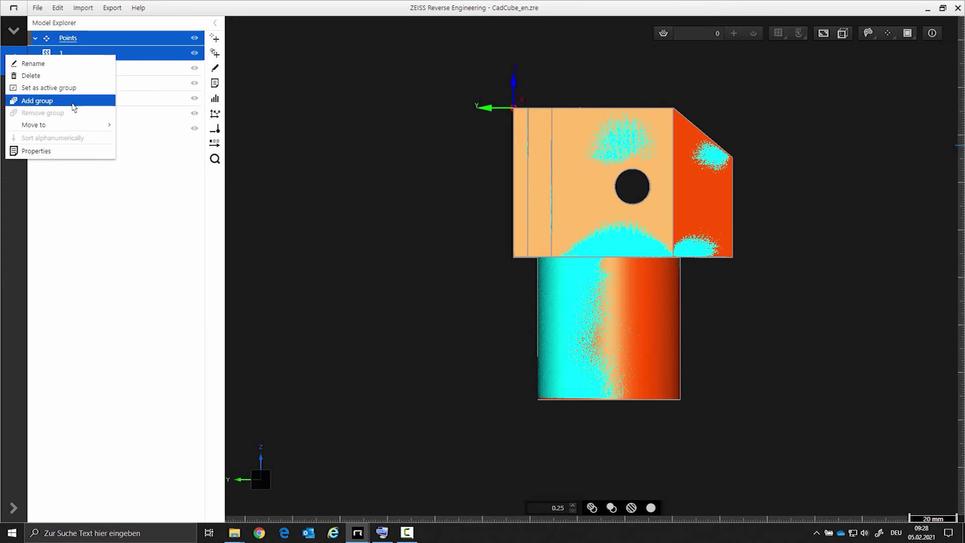
pyautogui.moveTo(72, 126)
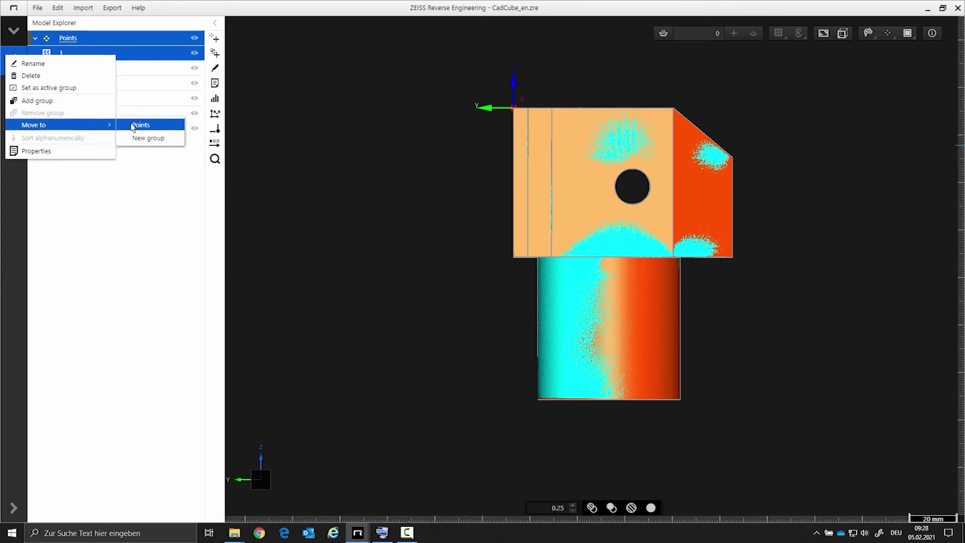
pyautogui.click(128, 205)
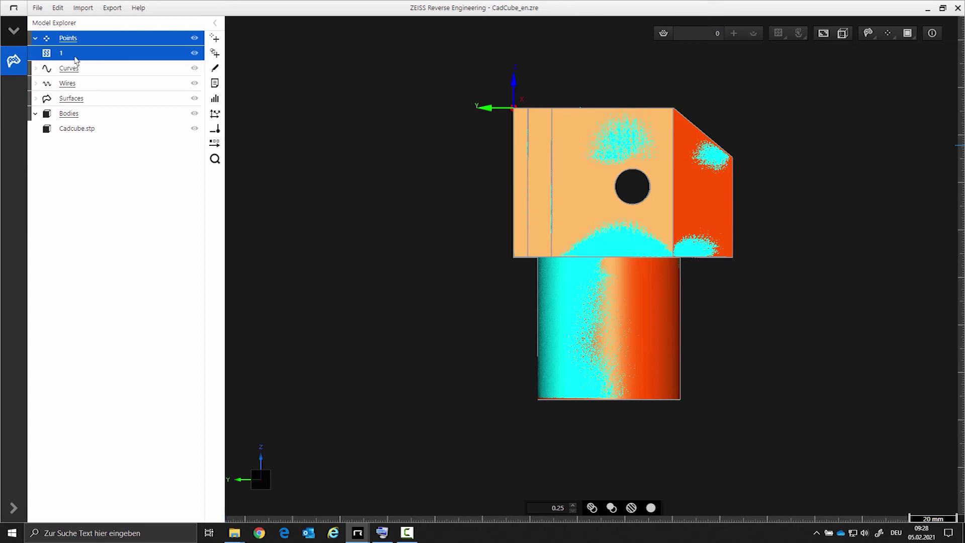
# Step: Try selecting and deselecting mesh 1 and adding the Cadcube.stp body to the selection, and leave both deselected
pyautogui.moveTo(75, 60)
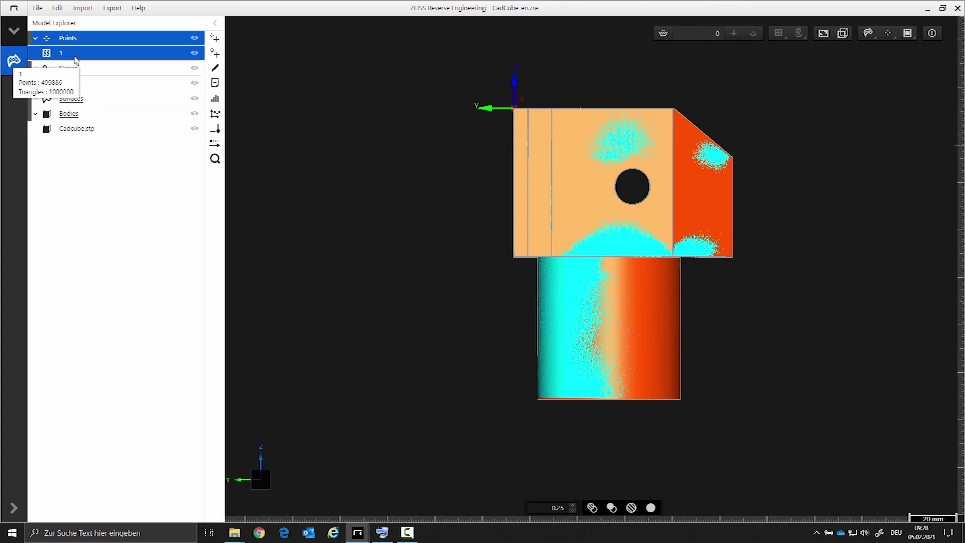
pyautogui.keyDown('ctrl'); pyautogui.click(75, 58); pyautogui.keyUp('ctrl')
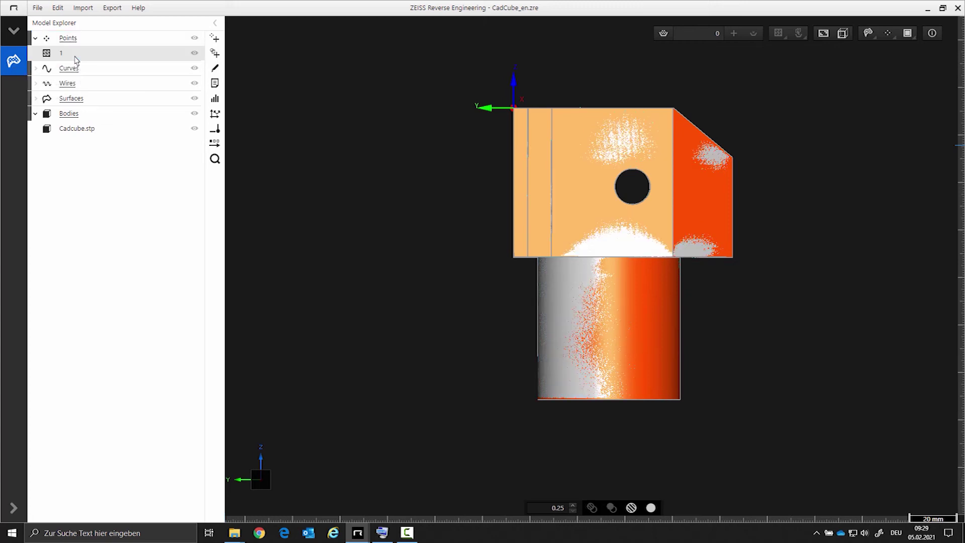
pyautogui.click(76, 58)
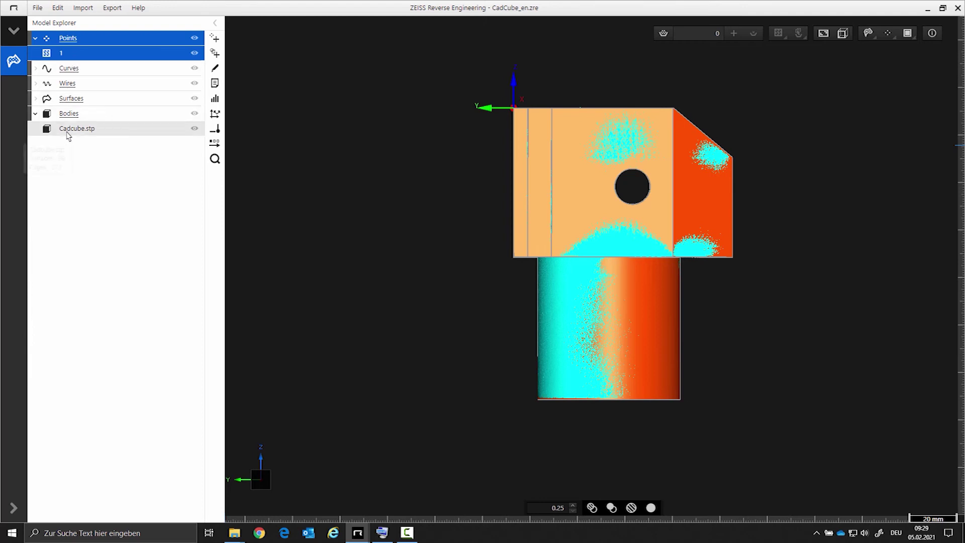
pyautogui.keyDown('ctrl'); pyautogui.click(68, 131); pyautogui.keyUp('ctrl')
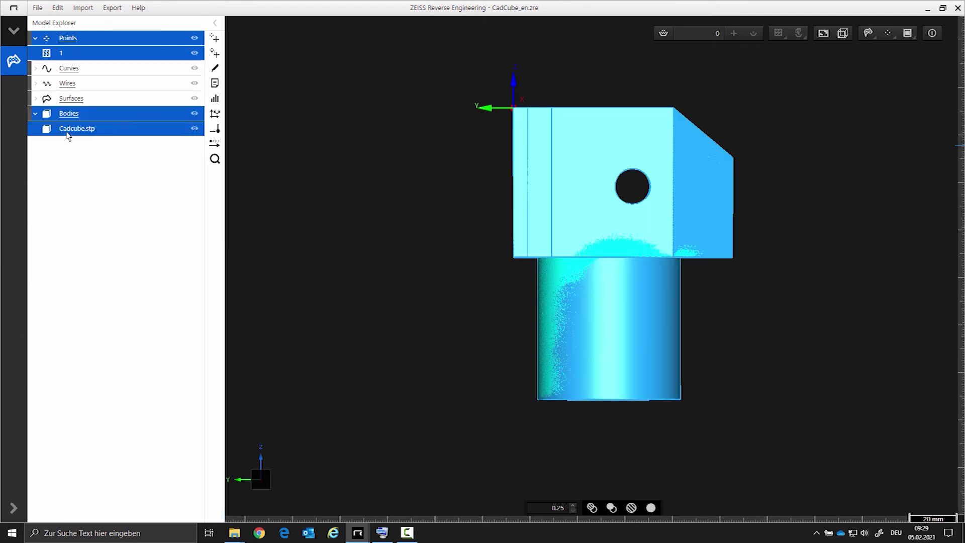
pyautogui.keyDown('ctrl'); pyautogui.click(62, 130); pyautogui.keyUp('ctrl')
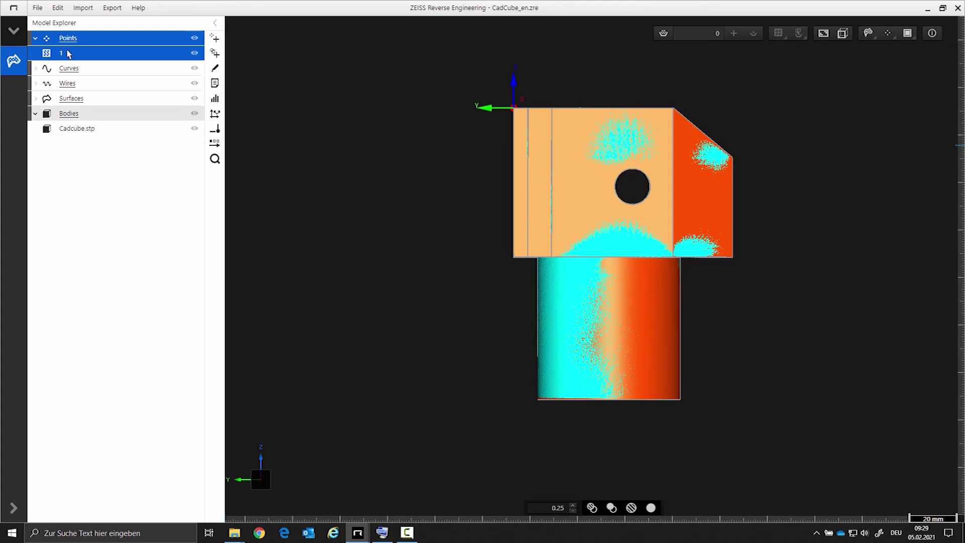
pyautogui.keyDown('ctrl'); pyautogui.click(70, 56); pyautogui.keyUp('ctrl')
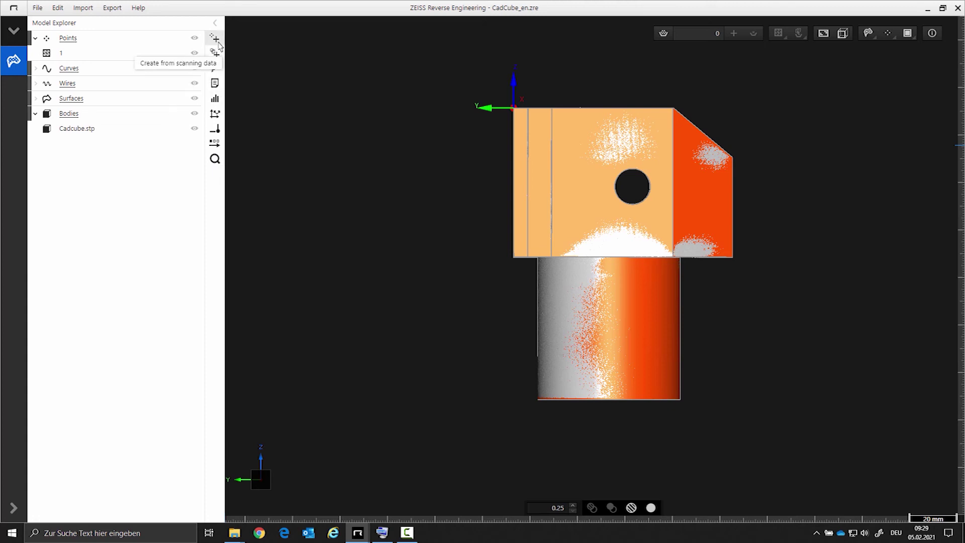
# Step: Look through the creation and editing functions and open Surface approximation to points for the scanning data
pyautogui.click(215, 38)
pyautogui.click(215, 52)
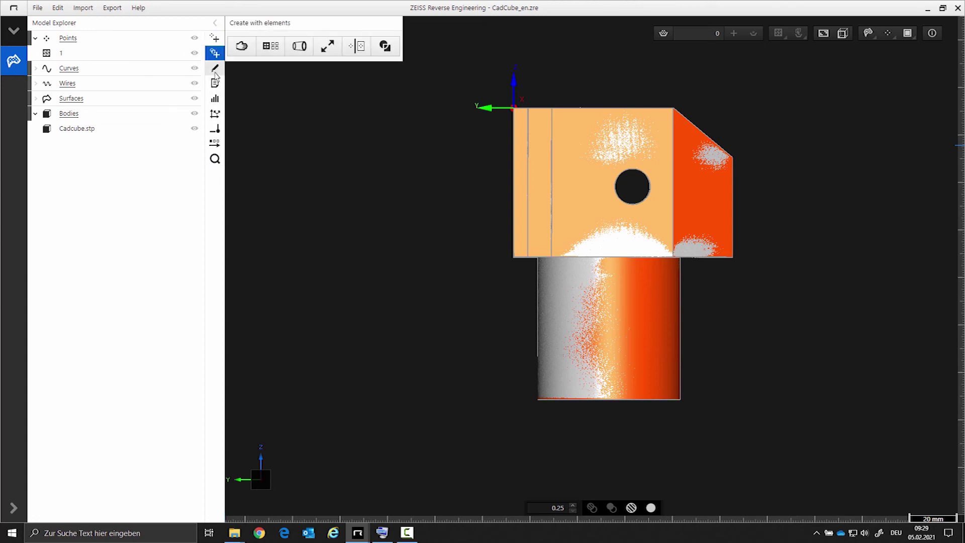
pyautogui.click(214, 67)
pyautogui.click(215, 39)
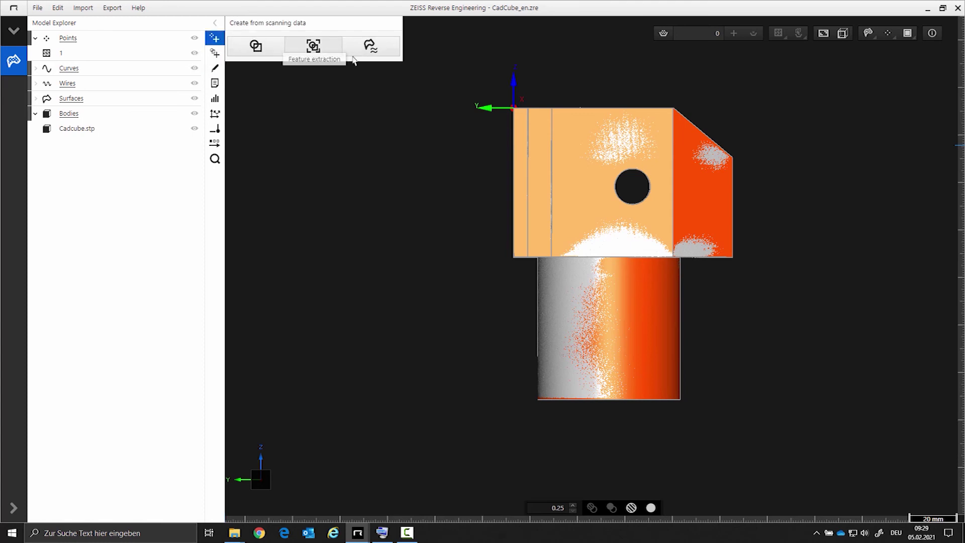
pyautogui.click(370, 47)
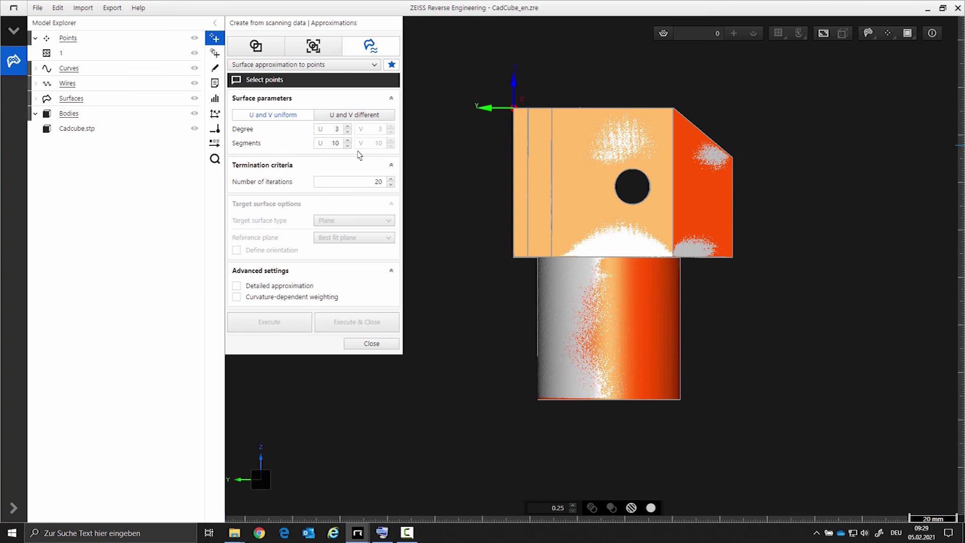
# Step: Toggle the favorite mark of Surface approximation to points off and on, check the favorites list, and close the function
pyautogui.click(392, 64)
pyautogui.click(392, 67)
pyautogui.rightClick(480, 307)
pyautogui.moveTo(451, 379)
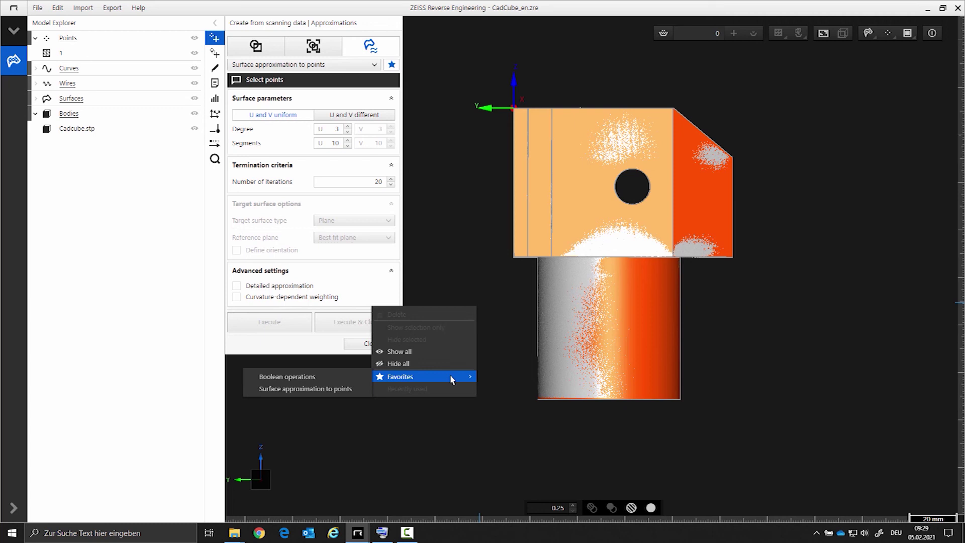
pyautogui.press('Escape')
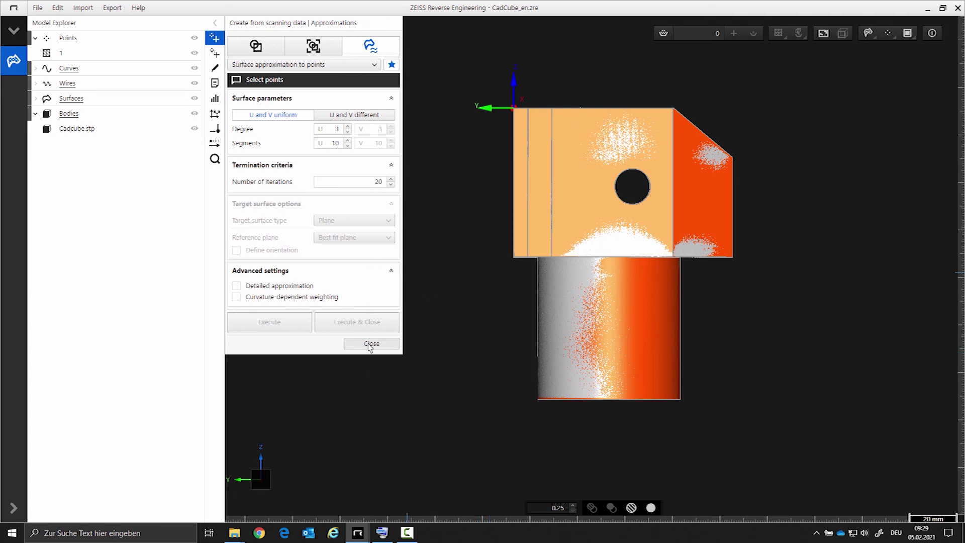
pyautogui.click(371, 345)
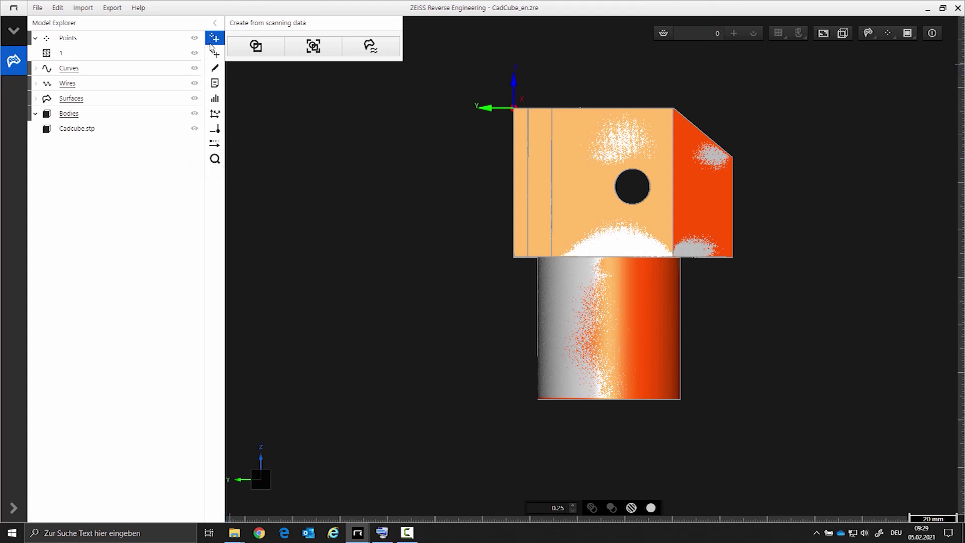
# Step: Search the functionalities for "body" and open Extract solid body from the matches
pyautogui.hotkey('ctrl', 'f')
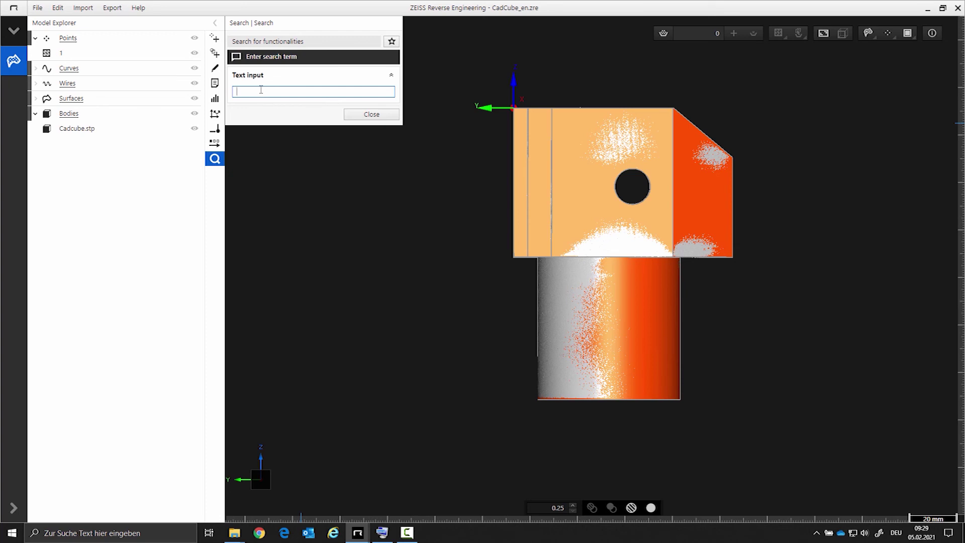
pyautogui.write('body')
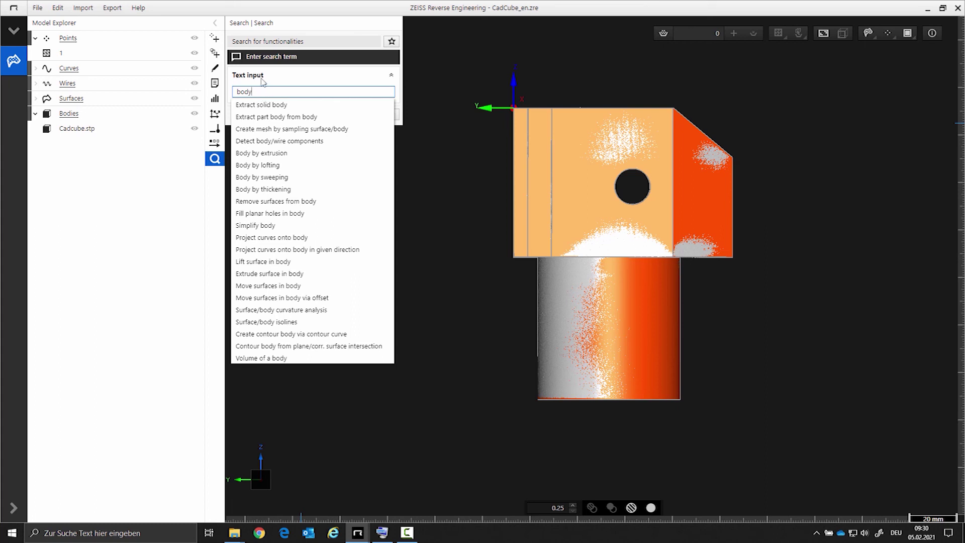
pyautogui.hotkey('ctrl', 'a')
pyautogui.click(278, 104)
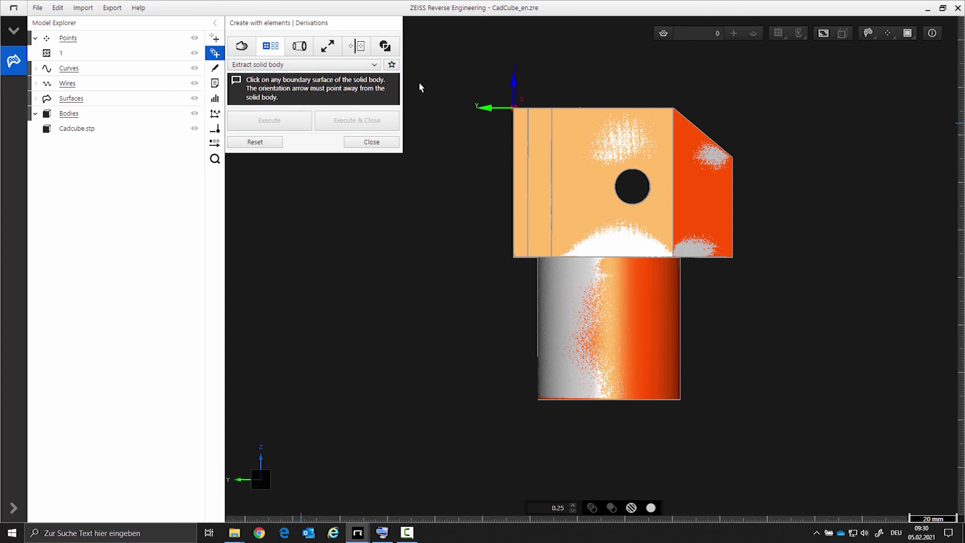
# Step: View the help page for Extract solid body, close it, and close the function along with the Create with elements group
pyautogui.press('F1')
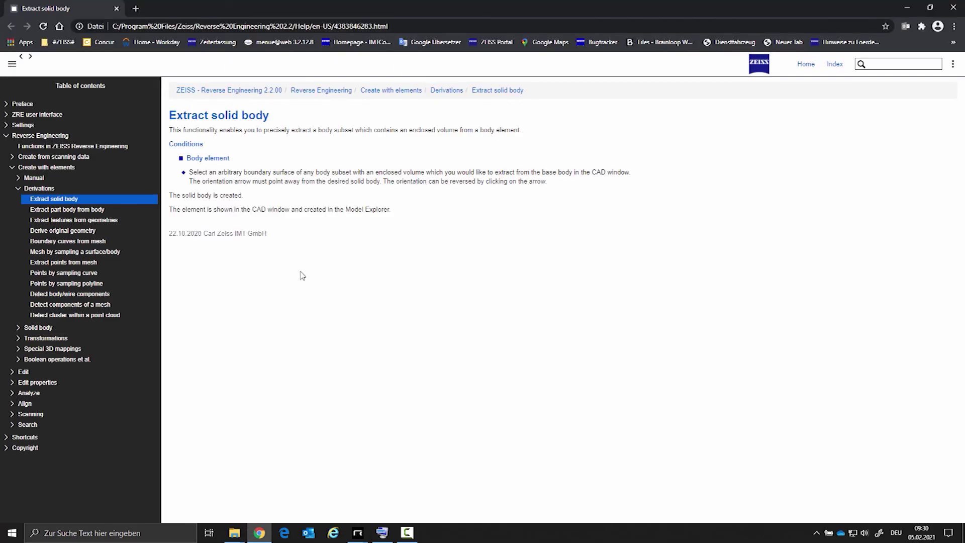
pyautogui.click(953, 6)
pyautogui.click(377, 144)
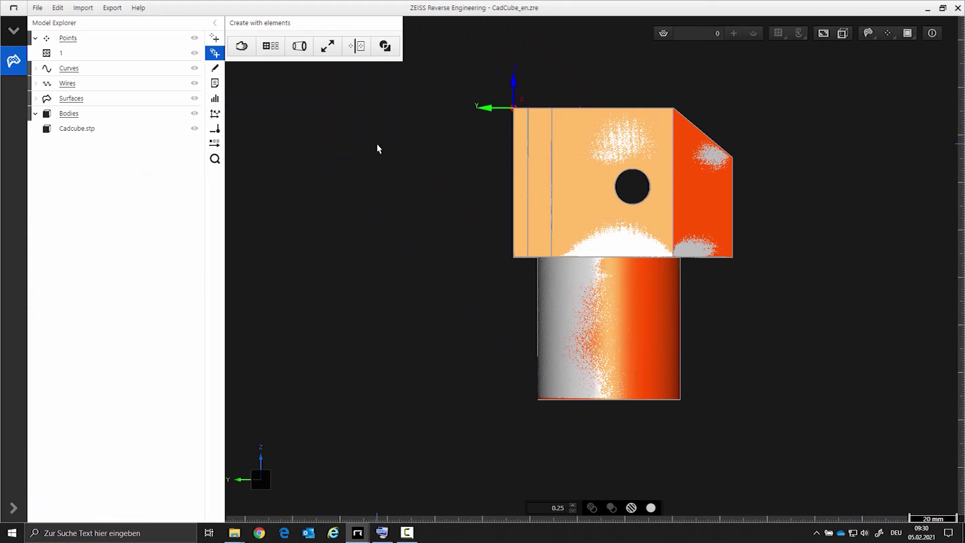
pyautogui.click(215, 53)
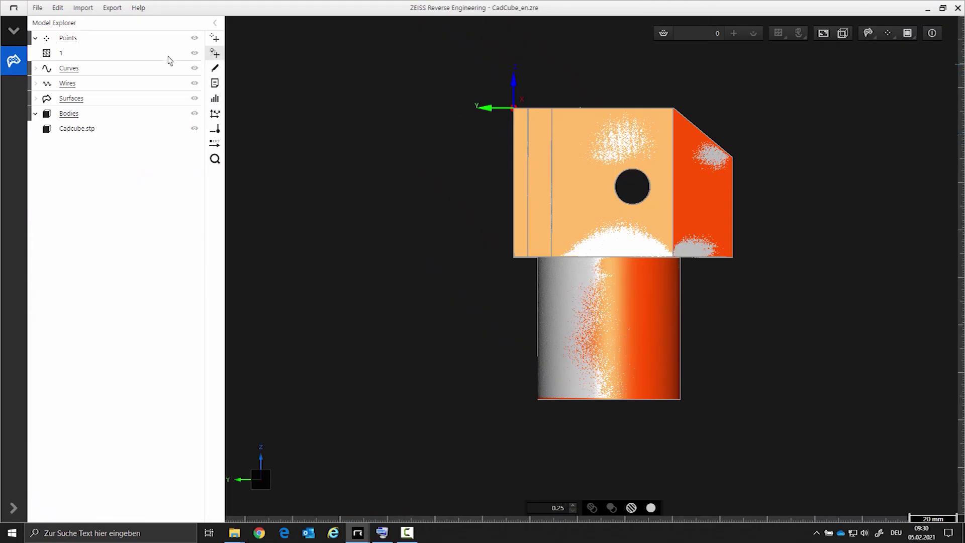
# Step: Look at the General settings for language and color scheme, and return to the reverse engineering workspace with the CadCube model
pyautogui.click(12, 34)
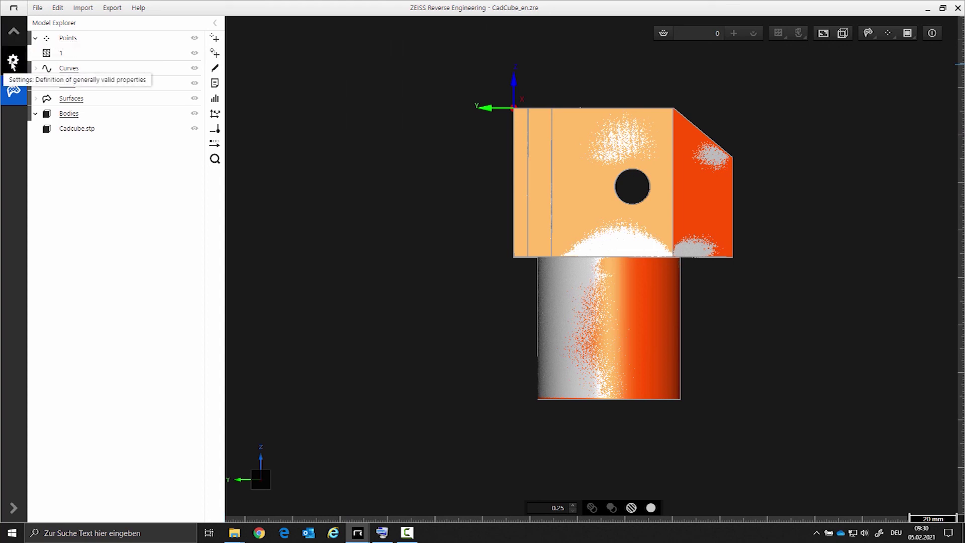
pyautogui.click(13, 61)
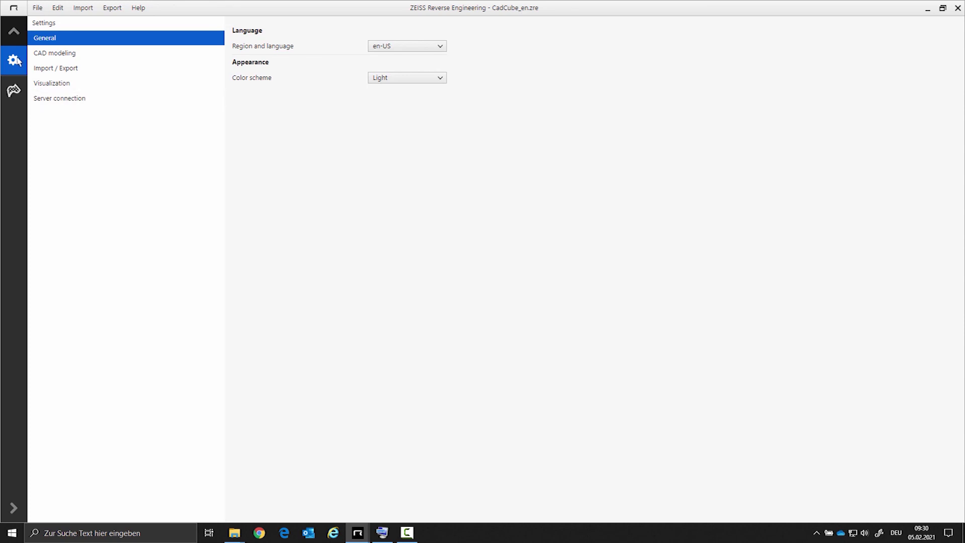
pyautogui.click(13, 92)
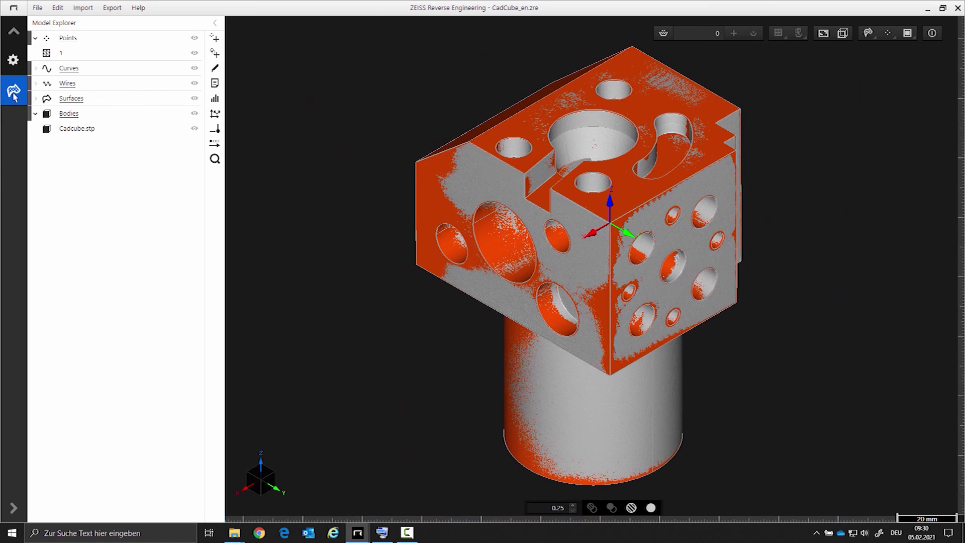
pyautogui.click(449, 538)
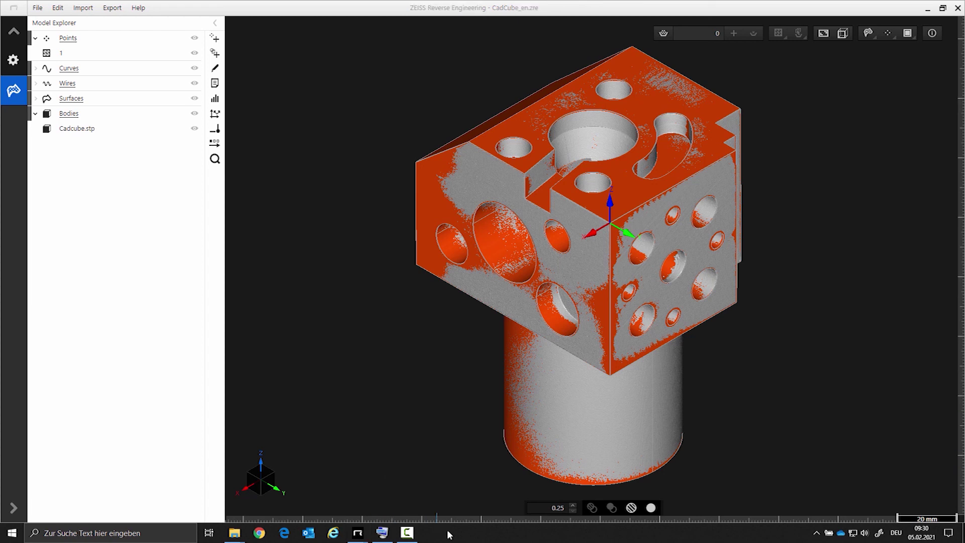